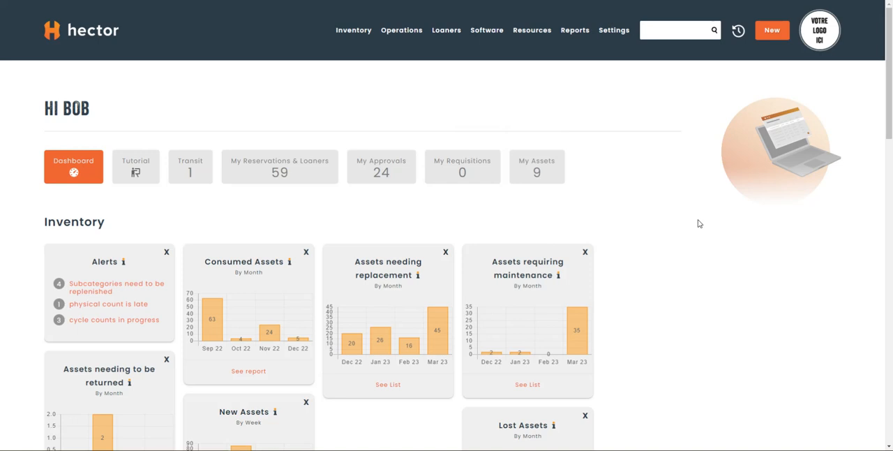
# - Open the list of rooms
pyautogui.moveTo(368, 33)
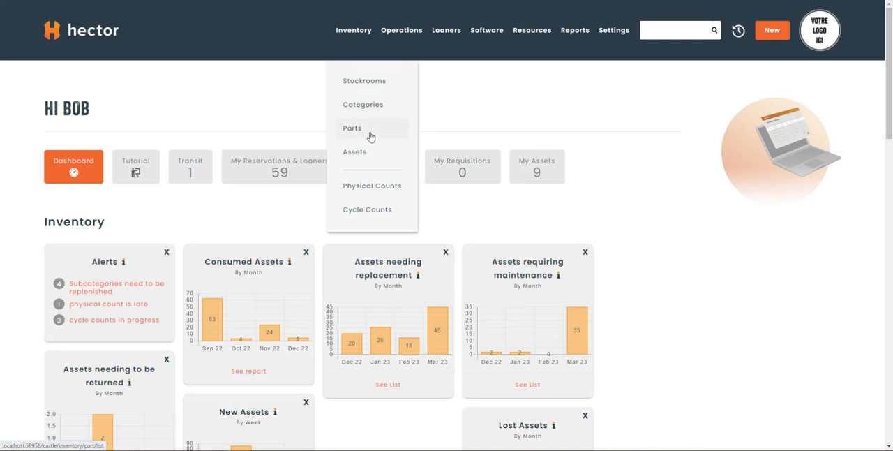
pyautogui.moveTo(530, 35)
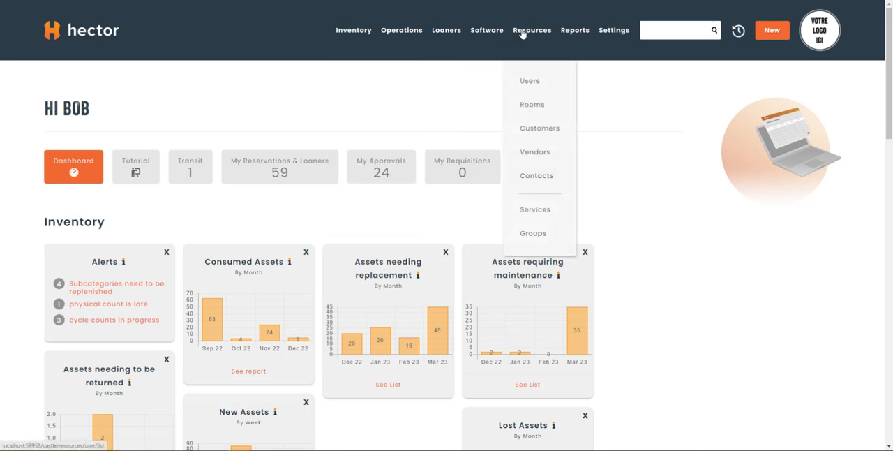
pyautogui.click(533, 105)
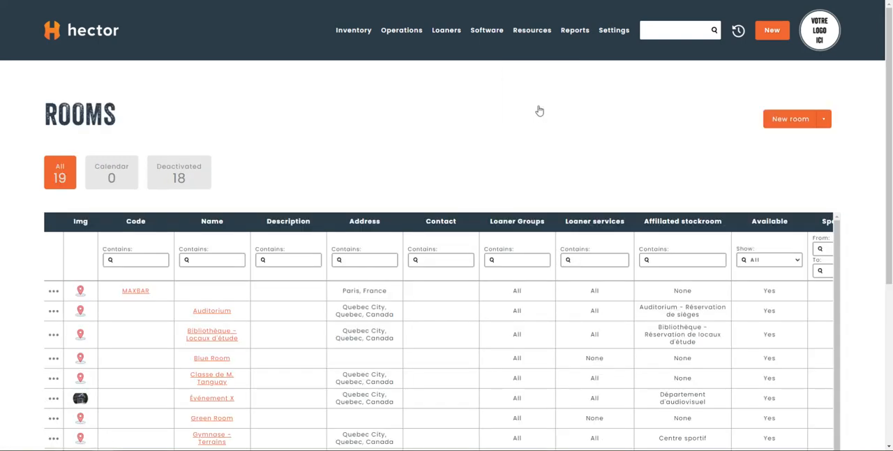
# - Examine the rooms list, including each room's address, loaner groups and services, affiliated stockroom and availability
pyautogui.scroll(-3, 540, 111)
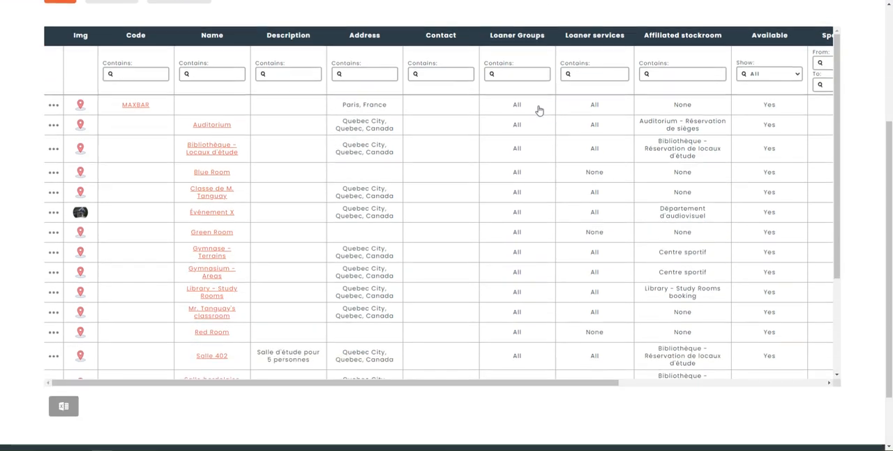
pyautogui.scroll(1, 538, 111)
pyautogui.scroll(1, 538, 115)
pyautogui.scroll(-1, 539, 153)
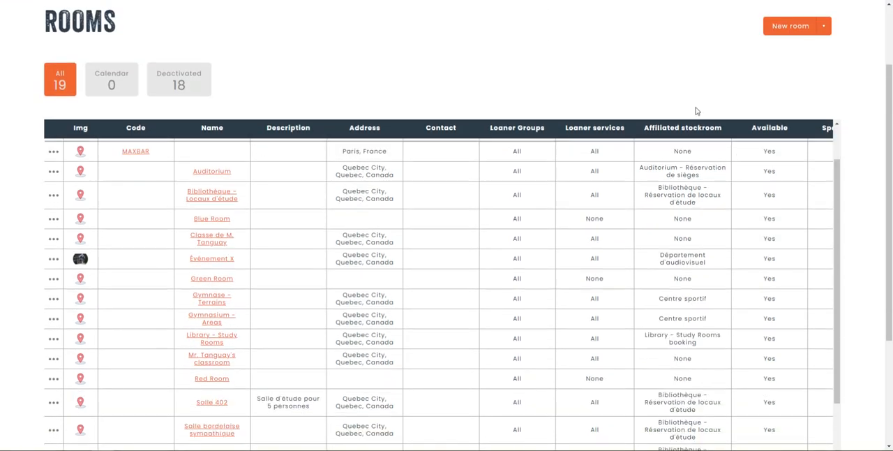
pyautogui.scroll(1, 681, 153)
pyautogui.scroll(-1, 695, 144)
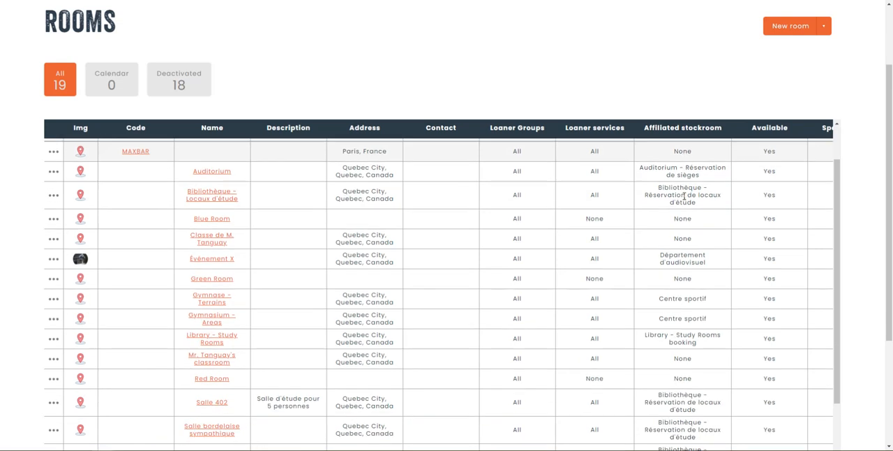
pyautogui.scroll(-3, 688, 263)
pyautogui.scroll(-2, 688, 265)
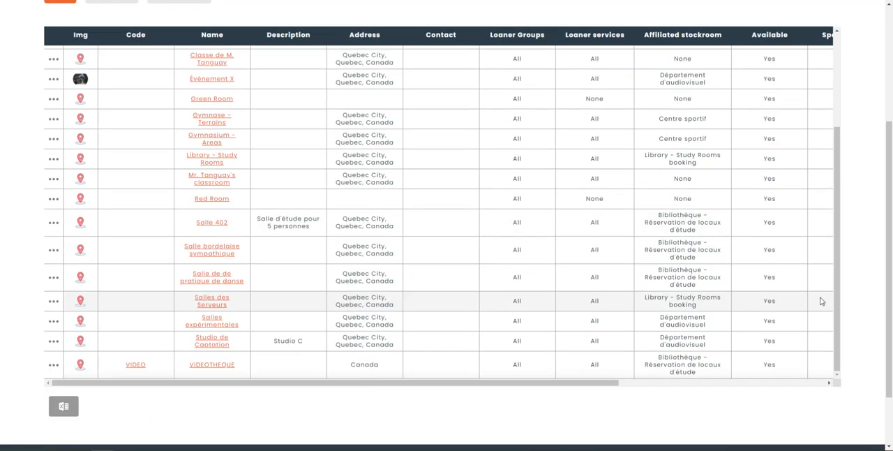
pyautogui.scroll(3, 761, 296)
pyautogui.scroll(1, 768, 296)
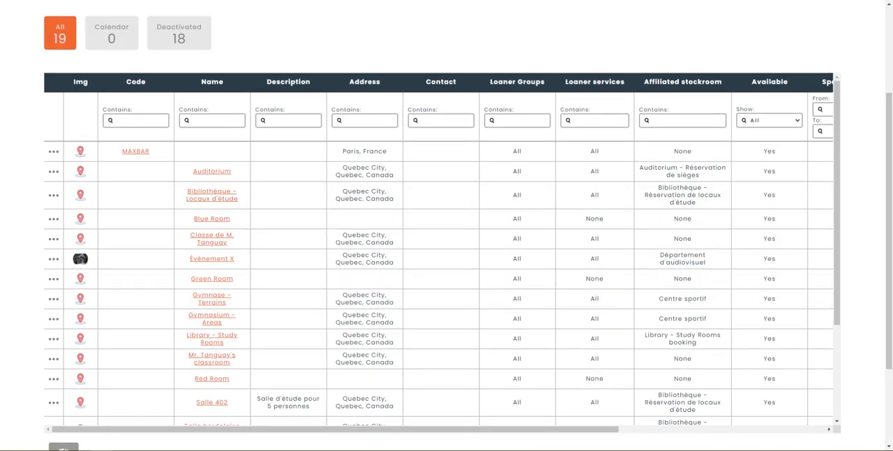
# - Open the Library - Study Rooms room for editing and enable its loaner schedule
pyautogui.scroll(-1, 514, 255)
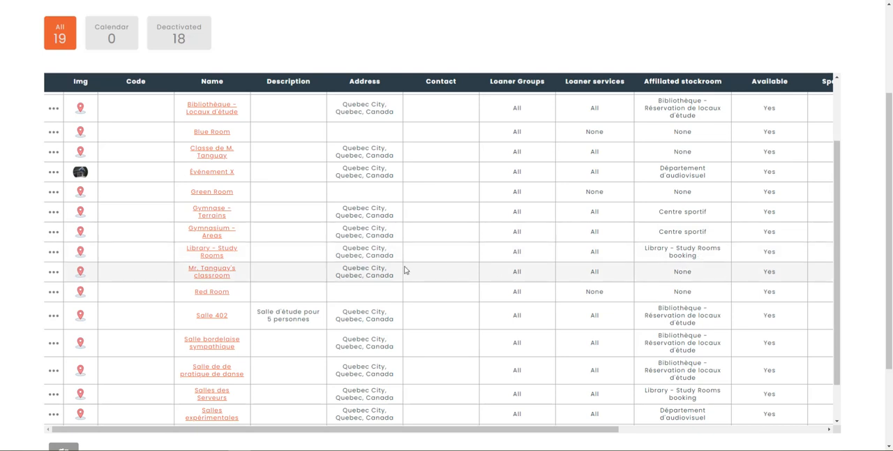
pyautogui.click(55, 254)
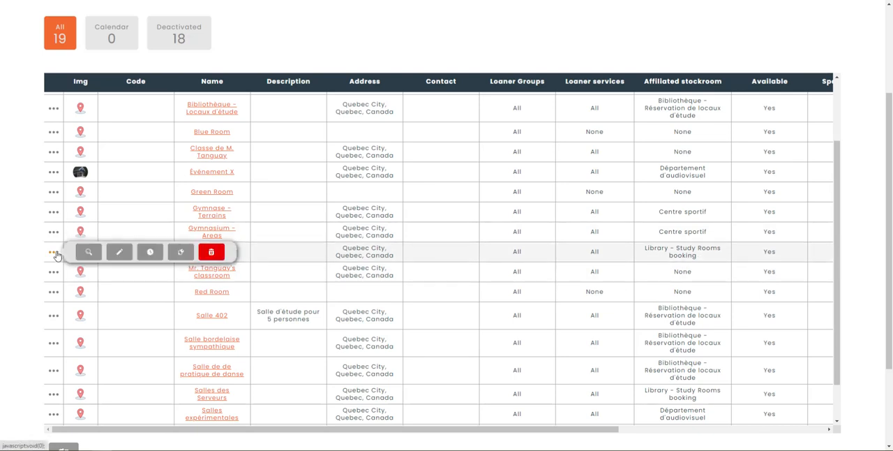
pyautogui.click(119, 253)
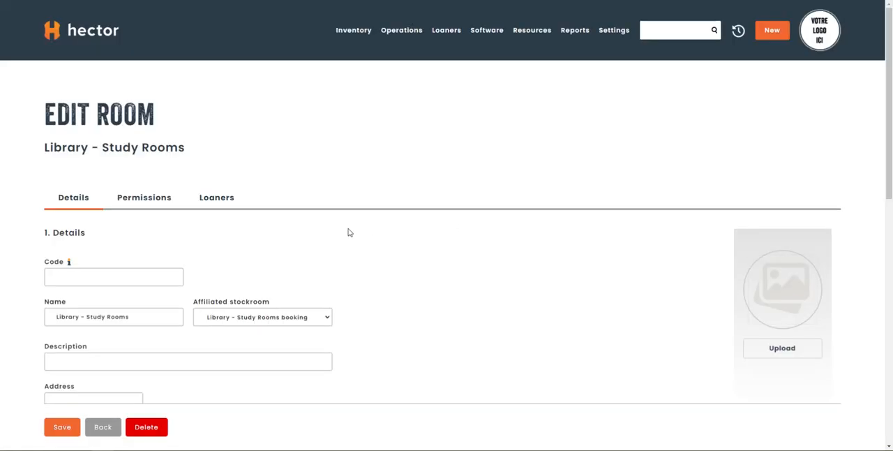
pyautogui.scroll(-1, 350, 232)
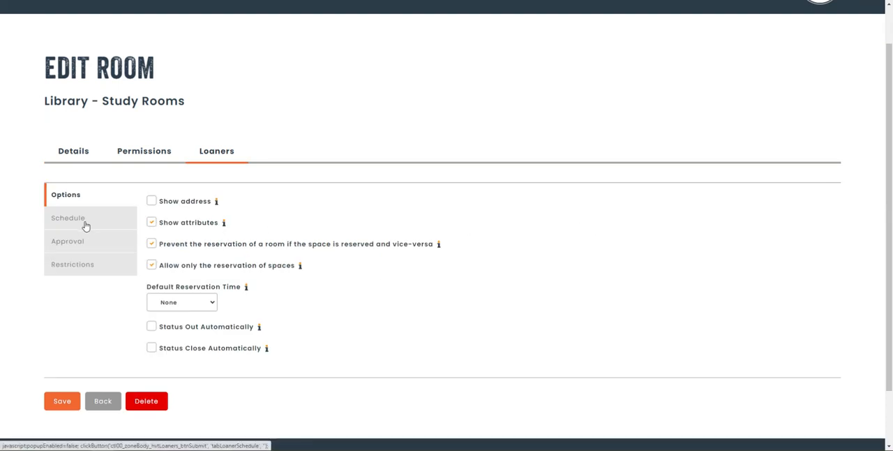
pyautogui.click(84, 225)
pyautogui.scroll(-1, 90, 223)
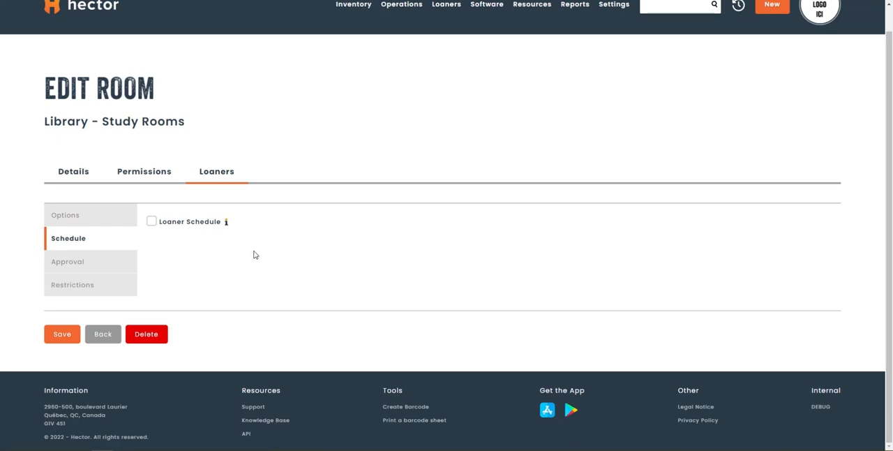
pyautogui.click(153, 224)
# - Add an 08:00 to 10:00 timepoint on business days to the room's open hours
pyautogui.scroll(-1, 335, 248)
pyautogui.click(254, 266)
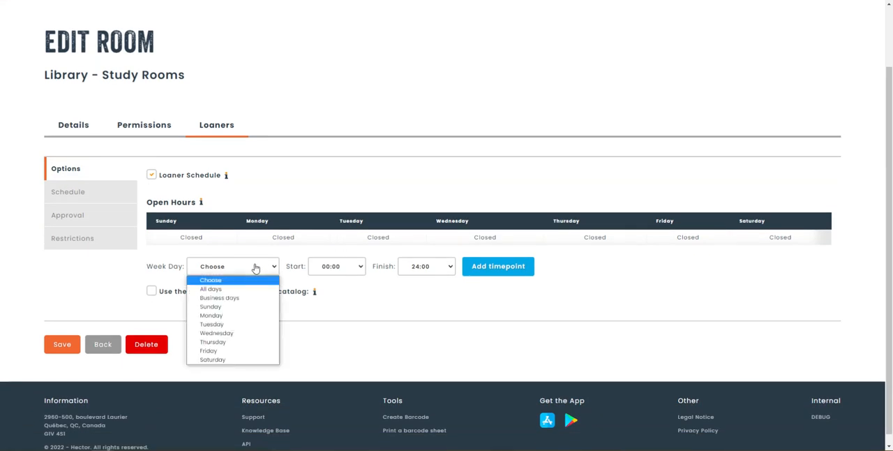
pyautogui.click(242, 297)
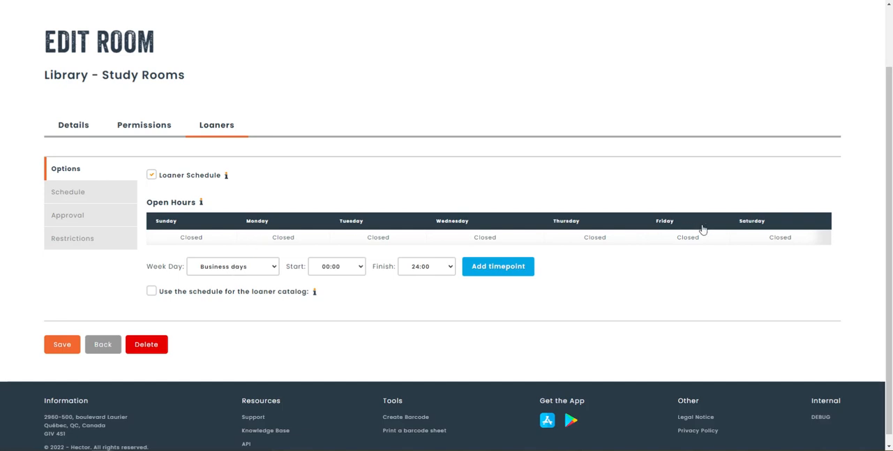
pyautogui.click(336, 266)
pyautogui.scroll(-2, 339, 209)
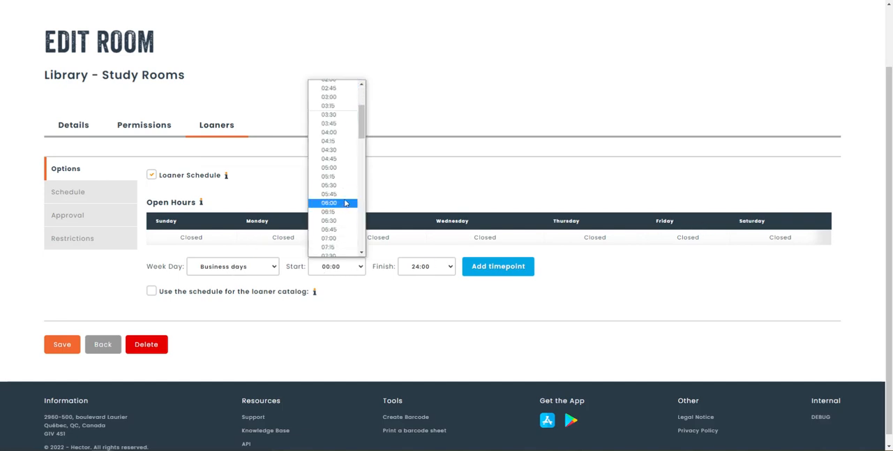
pyautogui.scroll(-2, 341, 216)
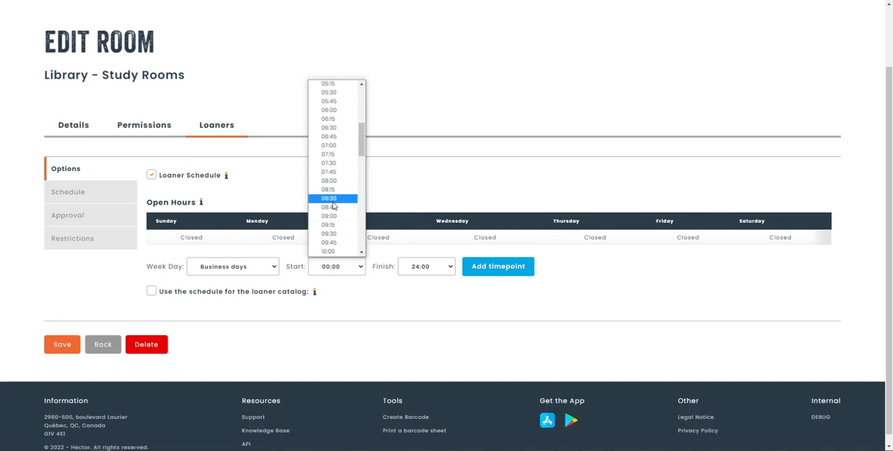
pyautogui.click(338, 181)
pyautogui.click(428, 273)
pyautogui.scroll(7, 422, 223)
pyautogui.click(422, 223)
pyautogui.click(484, 269)
# - Add a 10:00 to 12:00 timepoint on business days to the room's open hours
pyautogui.click(344, 271)
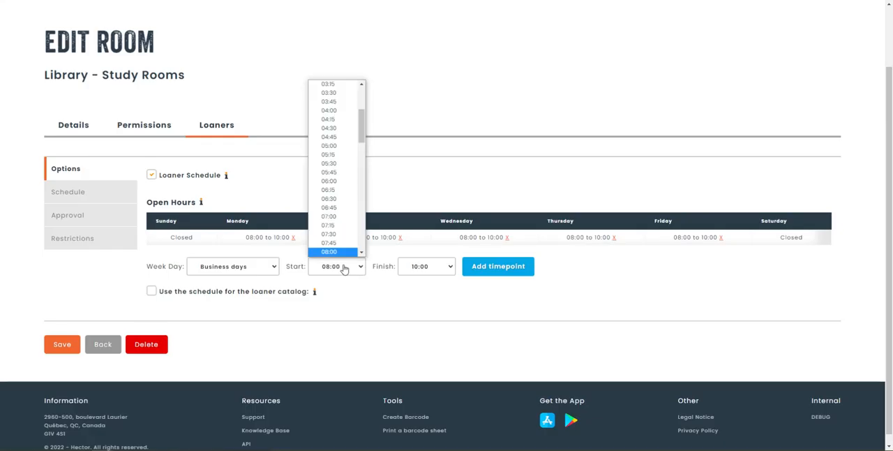
pyautogui.scroll(-3, 329, 230)
pyautogui.scroll(-2, 331, 220)
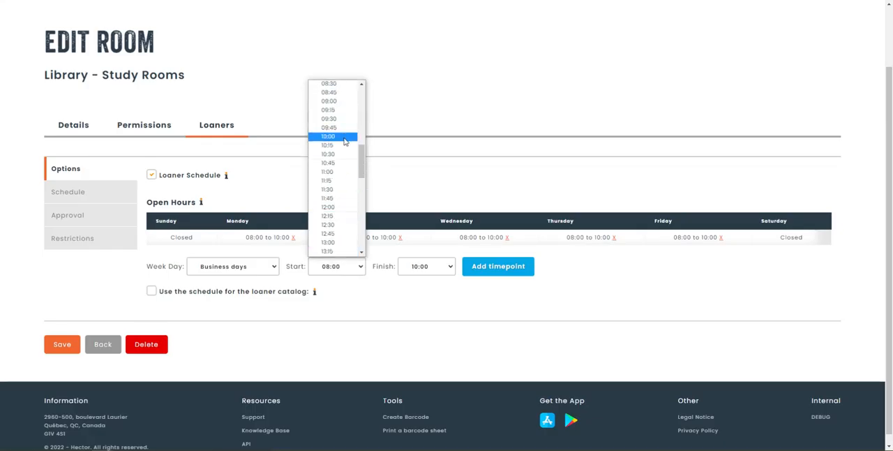
pyautogui.click(339, 144)
pyautogui.click(425, 266)
pyautogui.scroll(-3, 425, 207)
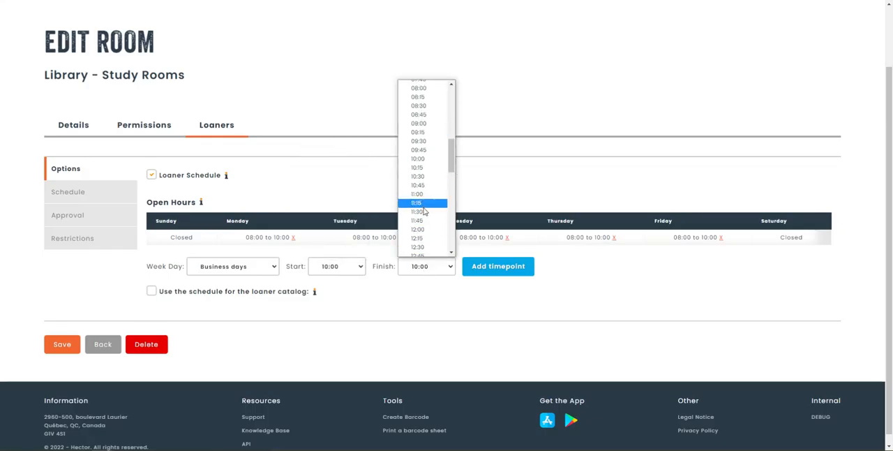
pyautogui.click(428, 234)
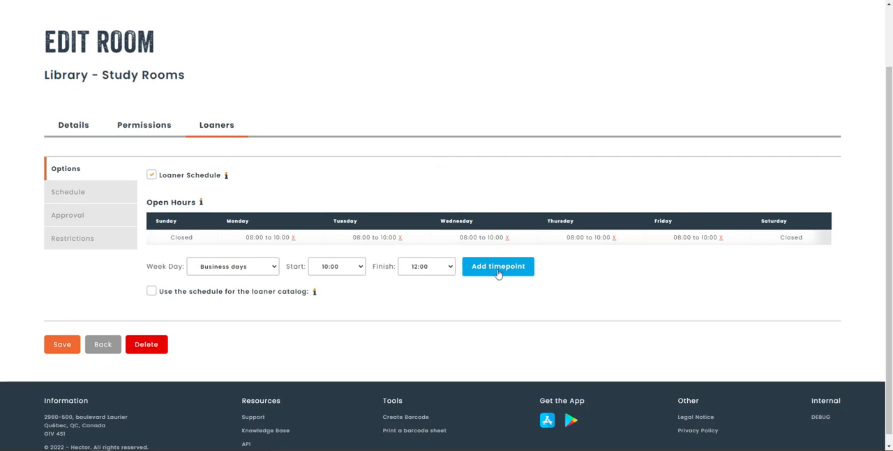
# - Add a 13:00 to 15:00 timepoint on business days to the room's open hours
pyautogui.click(347, 273)
pyautogui.scroll(-3, 345, 222)
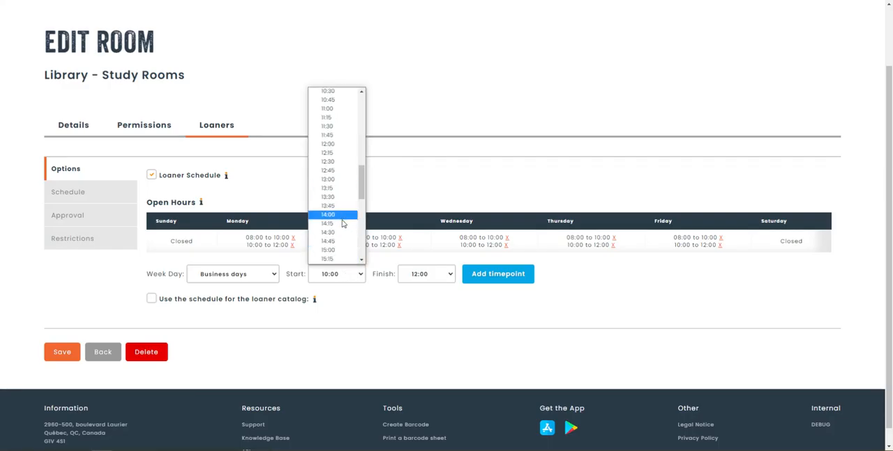
pyautogui.click(335, 180)
pyautogui.click(439, 277)
pyautogui.scroll(-3, 415, 209)
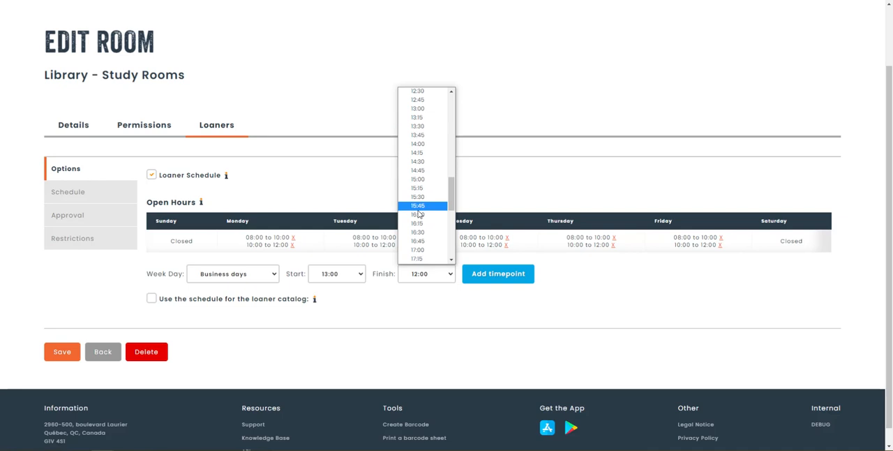
pyautogui.click(419, 186)
pyautogui.click(507, 281)
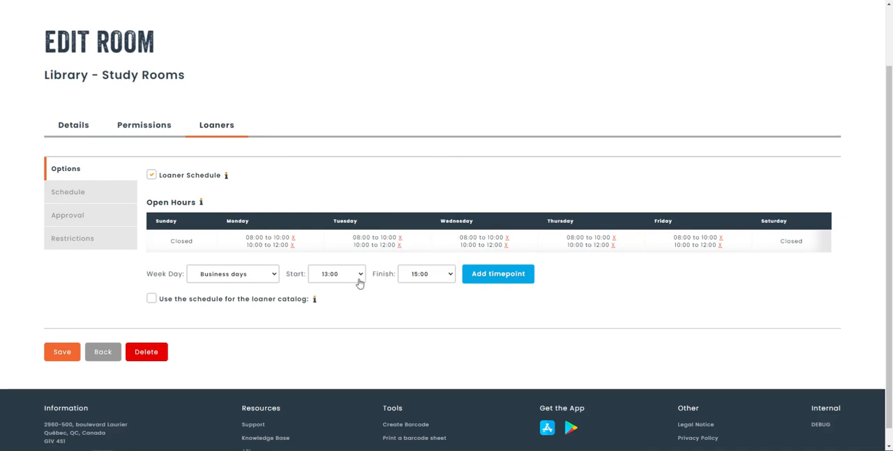
# - Add a 15:00 to 17:00 timepoint on business days to the room's open hours
pyautogui.click(344, 282)
pyautogui.scroll(-3, 343, 238)
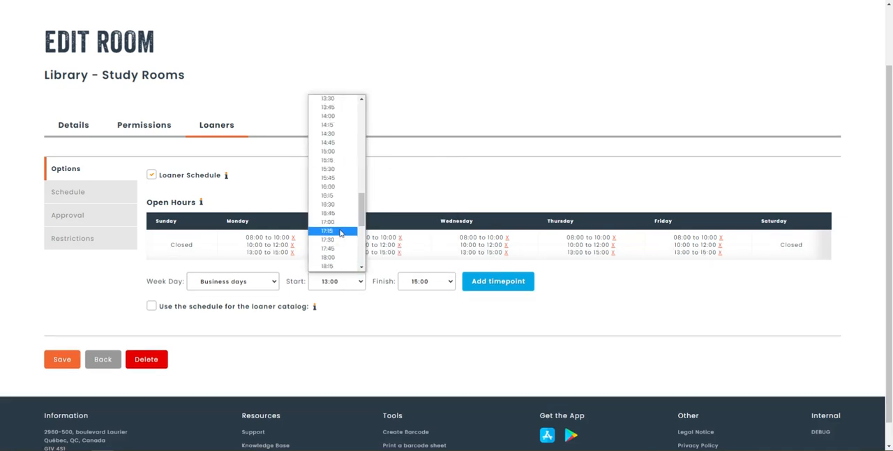
pyautogui.click(335, 151)
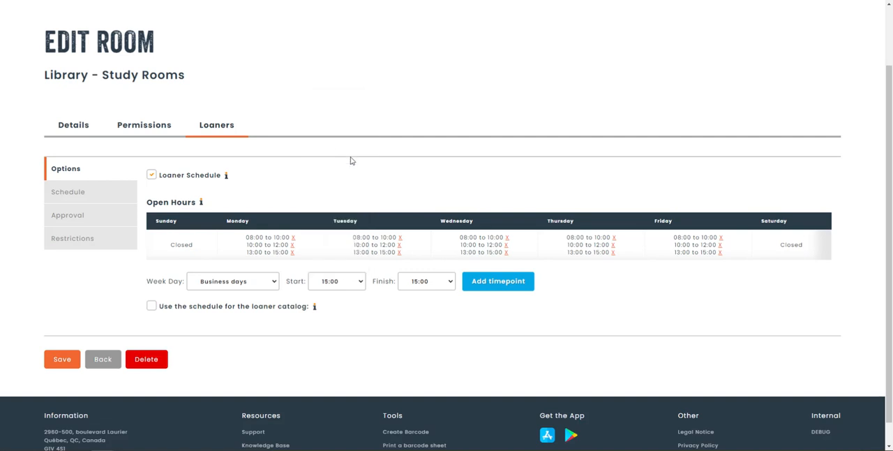
pyautogui.click(436, 282)
pyautogui.scroll(-1, 439, 230)
pyautogui.click(446, 246)
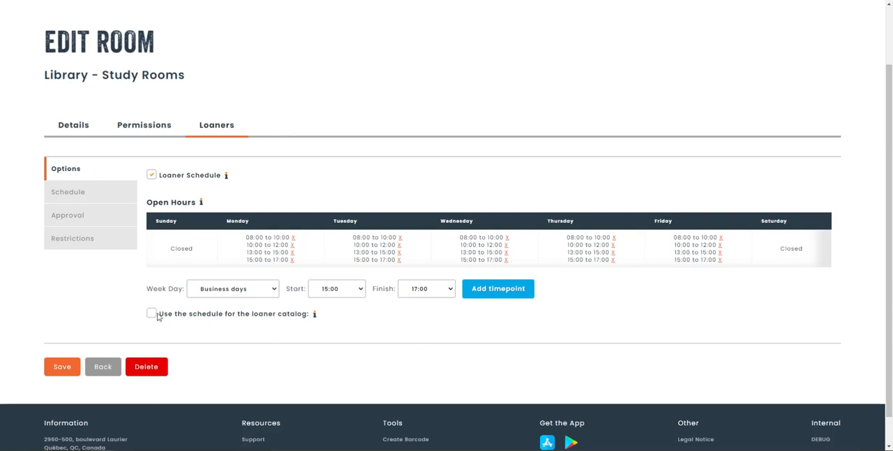
# - Make the loaner catalog use this schedule for Library - Study Rooms and save the room
pyautogui.moveTo(315, 316)
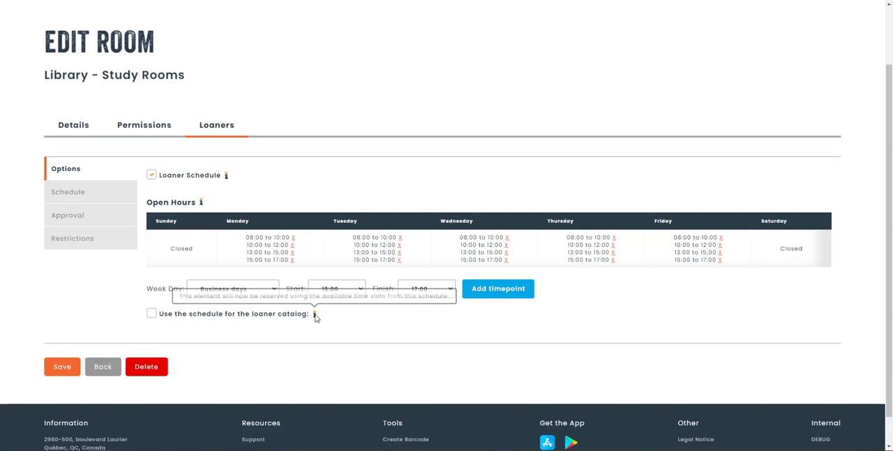
pyautogui.click(151, 314)
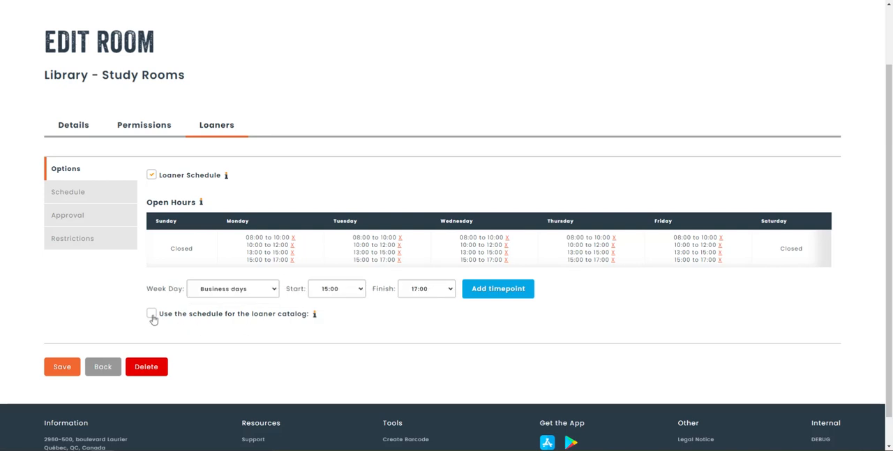
pyautogui.scroll(2, 593, 345)
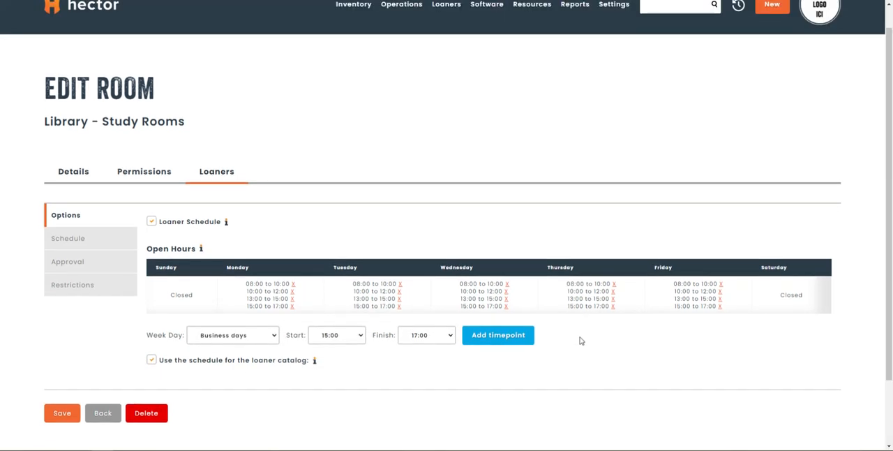
pyautogui.scroll(-1, 586, 342)
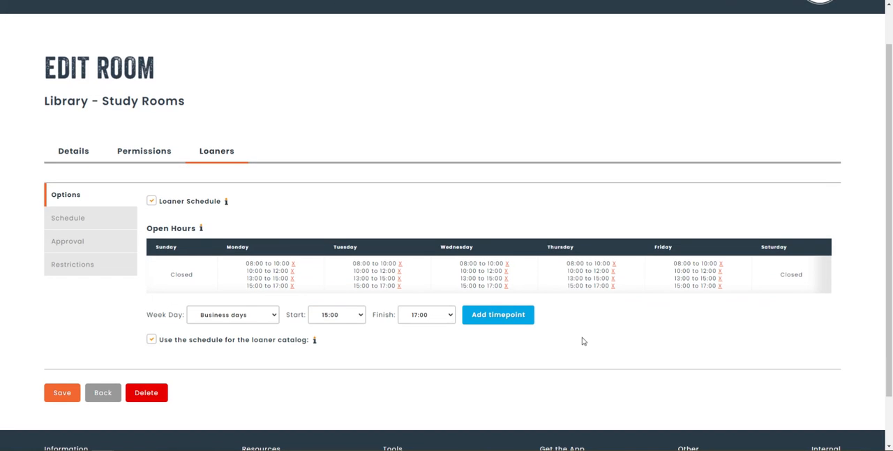
pyautogui.scroll(1, 564, 338)
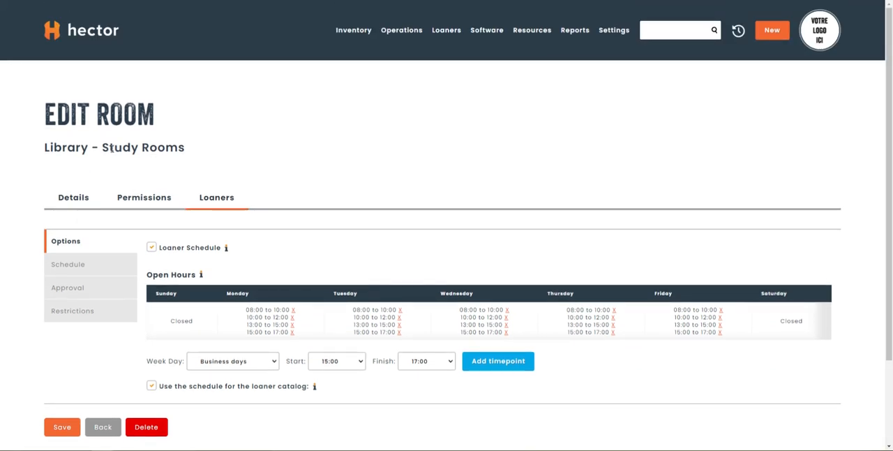
pyautogui.click(69, 425)
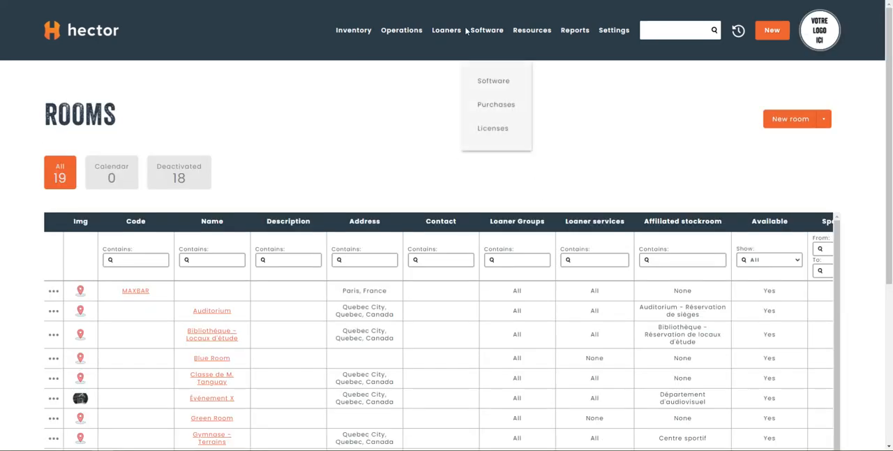
pyautogui.moveTo(449, 34)
pyautogui.scroll(-1, 505, 172)
pyautogui.scroll(1, 467, 114)
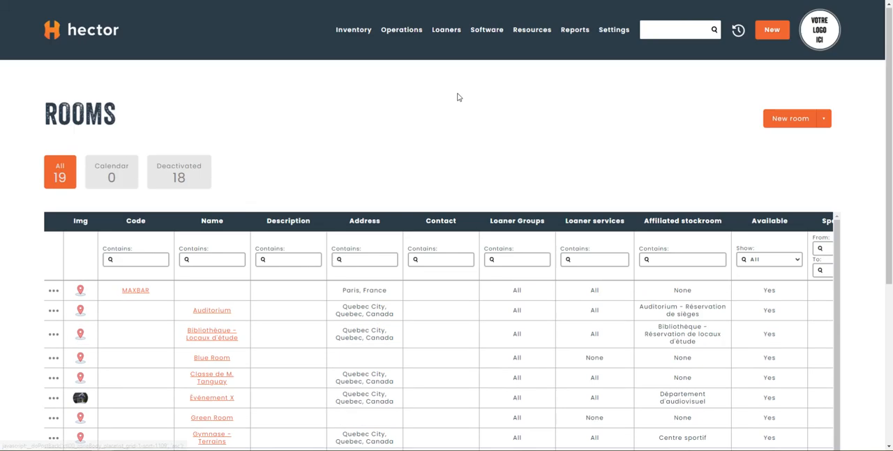
pyautogui.click(489, 269)
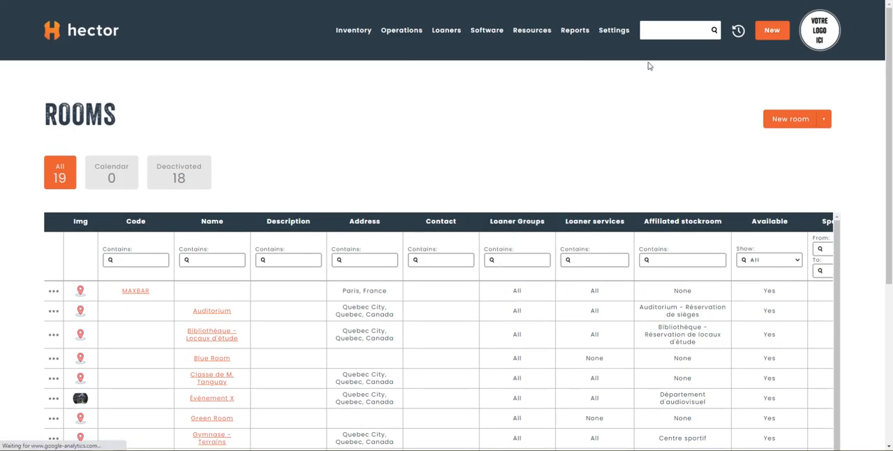
# - Open the public reservation page for Library - Study Rooms booking and filter its catalog by the Rooms category
pyautogui.click(833, 114)
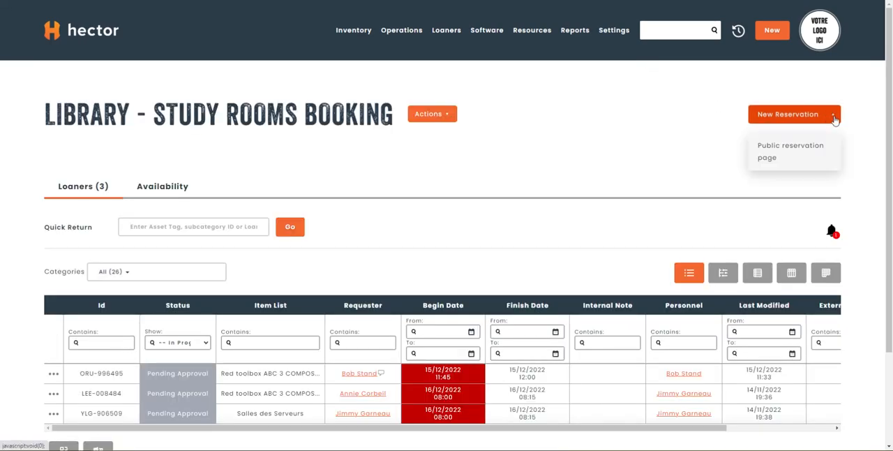
pyautogui.click(794, 157)
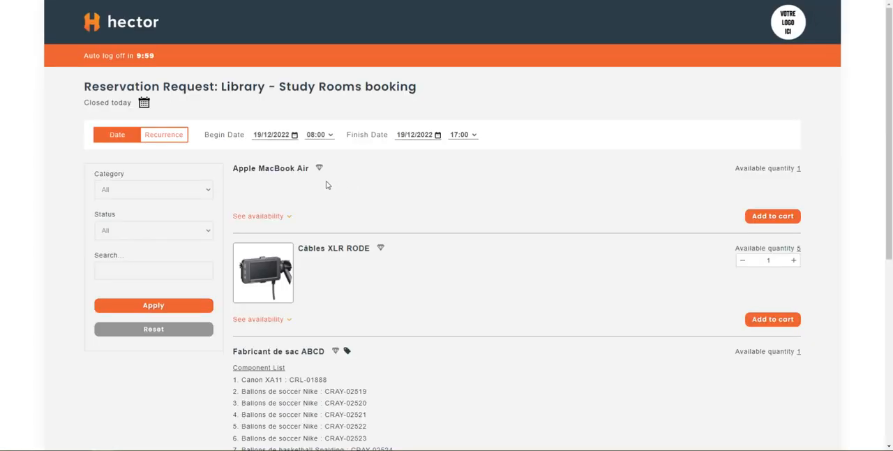
pyautogui.click(140, 190)
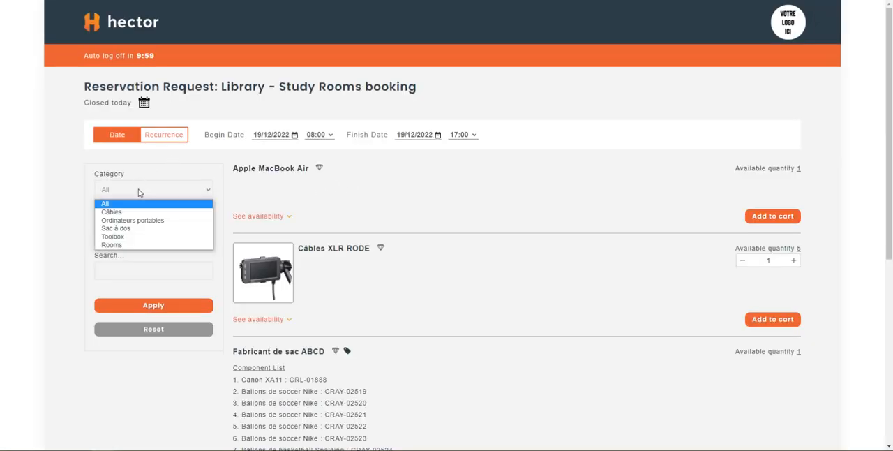
pyautogui.click(125, 245)
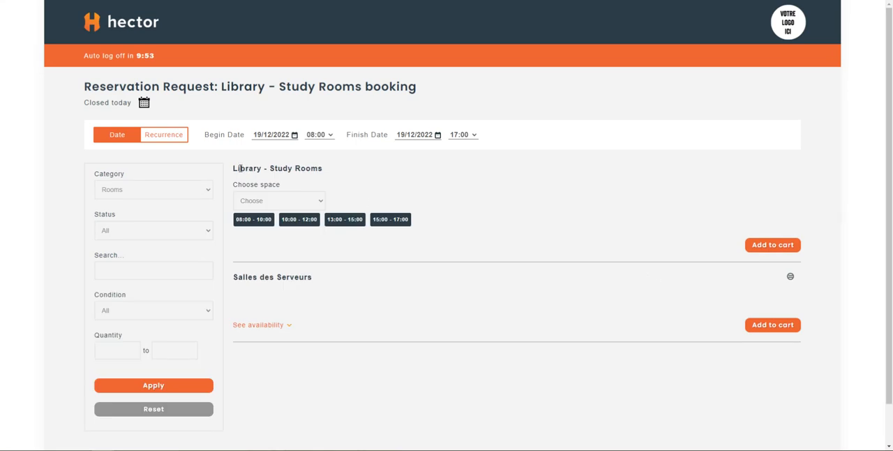
# - Add Room A - Table 1 of Library - Study Rooms to the cart for the 13:00 - 15:00 slot, checking its weekly availability
pyautogui.click(284, 202)
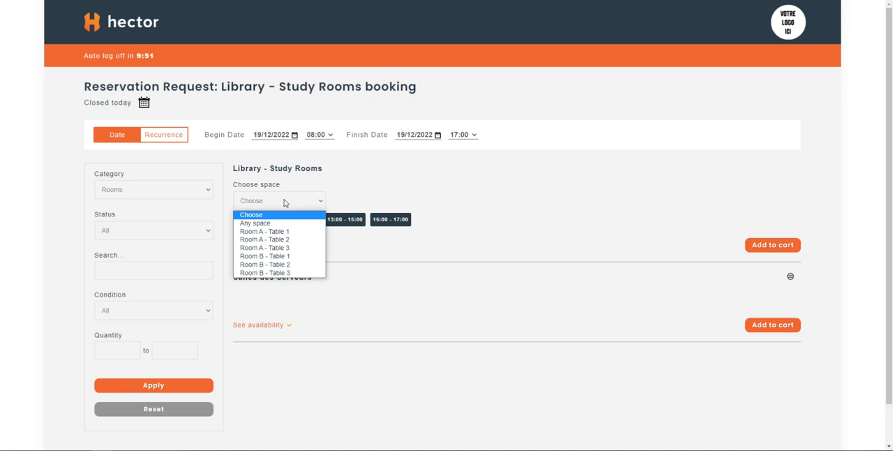
pyautogui.click(293, 237)
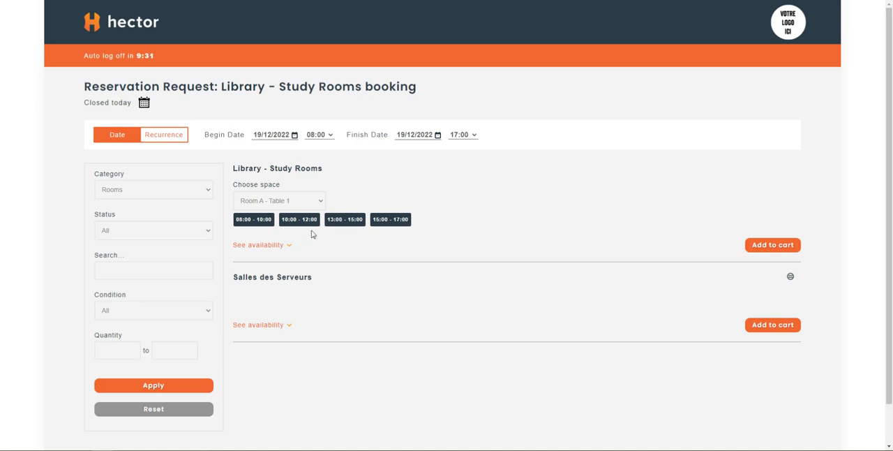
pyautogui.click(347, 221)
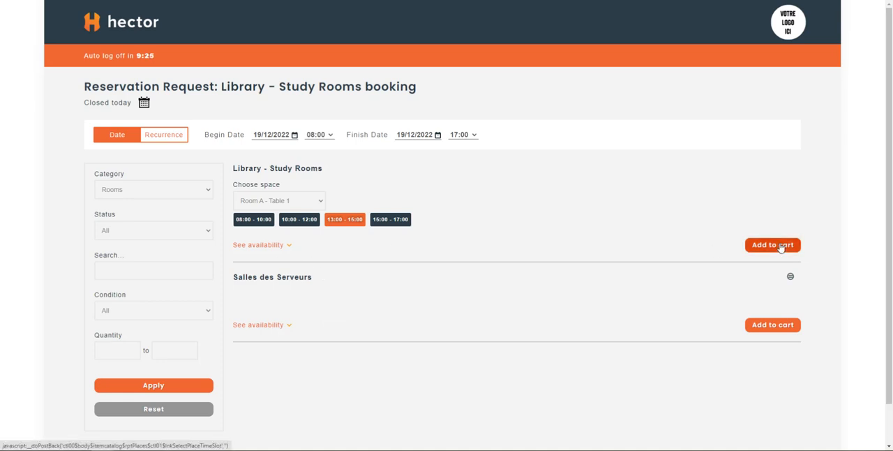
pyautogui.click(289, 248)
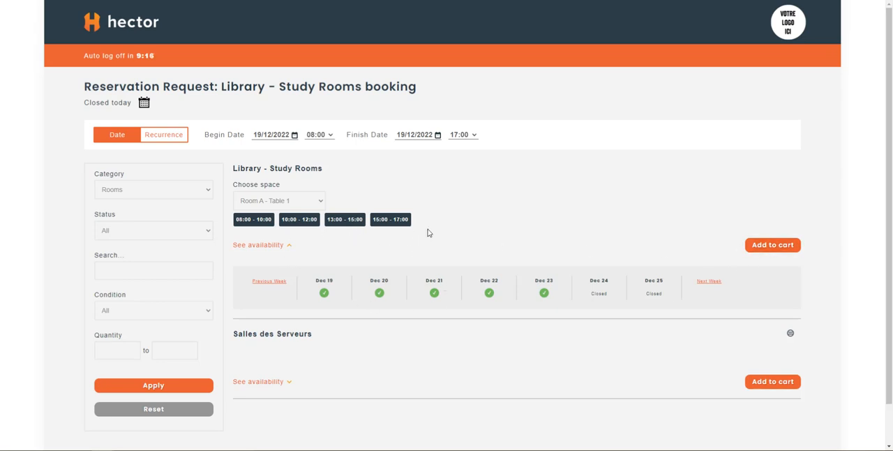
pyautogui.click(351, 225)
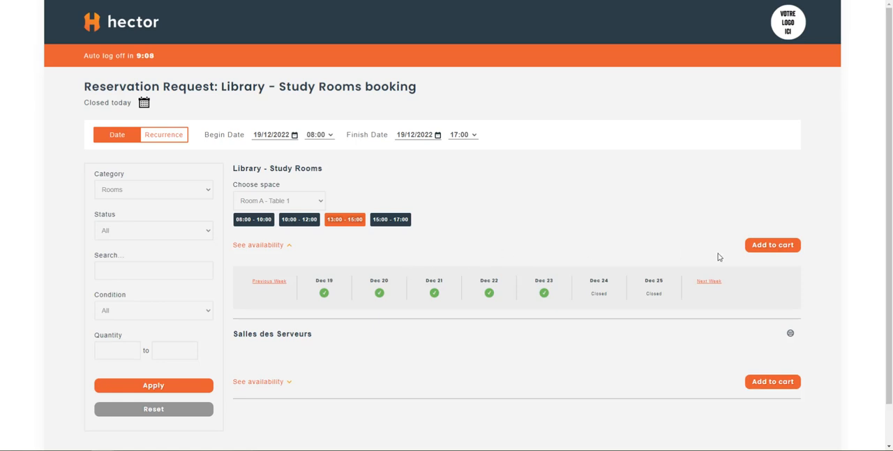
pyautogui.click(773, 251)
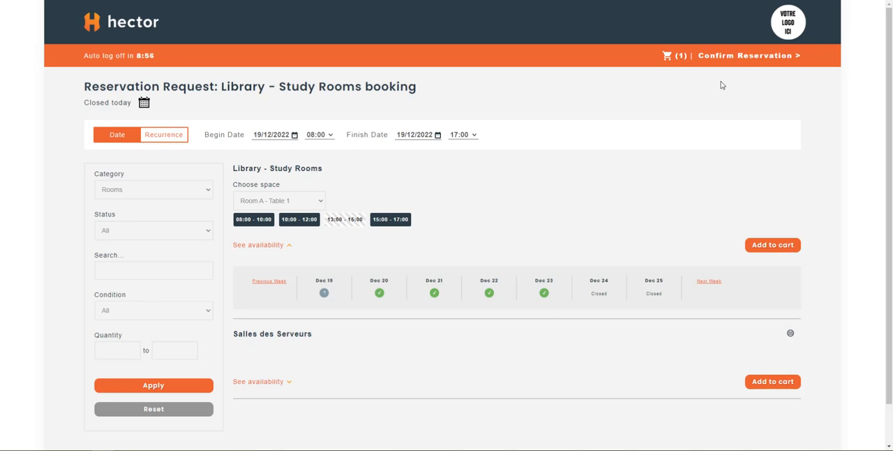
# - Proceed to confirm the reservation, review its begin and finish times, fill in the member number and submit the request
pyautogui.click(734, 57)
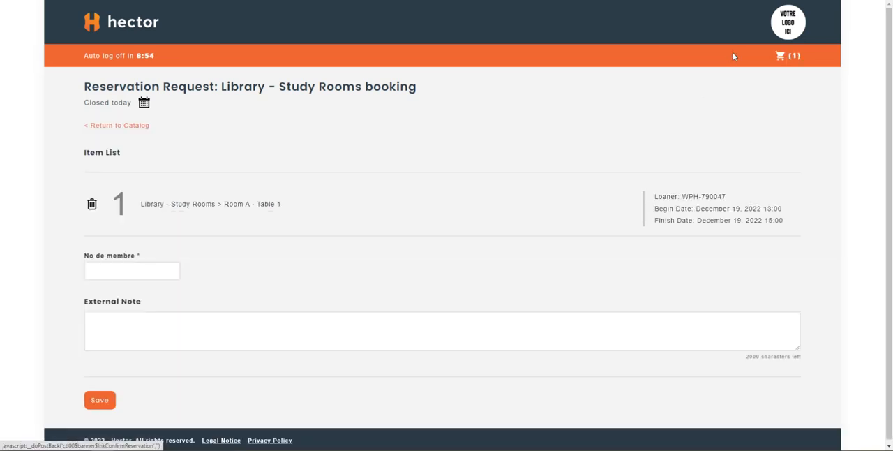
pyautogui.moveTo(716, 209); pyautogui.dragTo(782, 220)
pyautogui.click(782, 221)
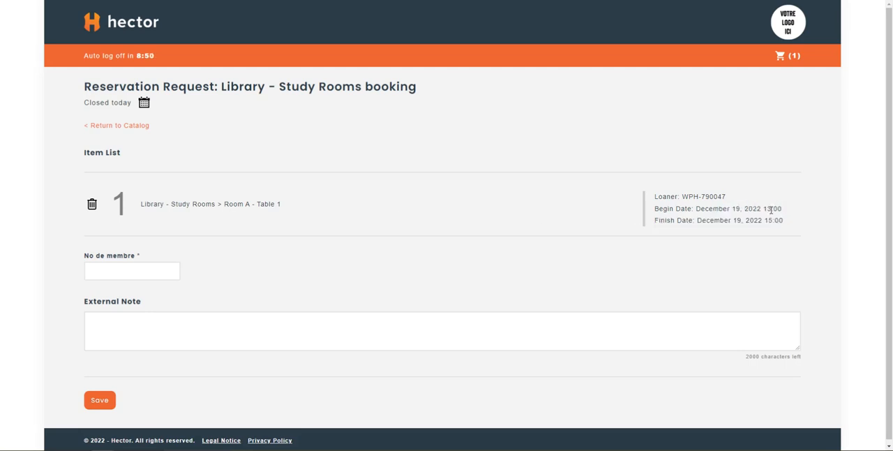
pyautogui.click(138, 275)
pyautogui.write('7767556')
pyautogui.scroll(-1, 129, 321)
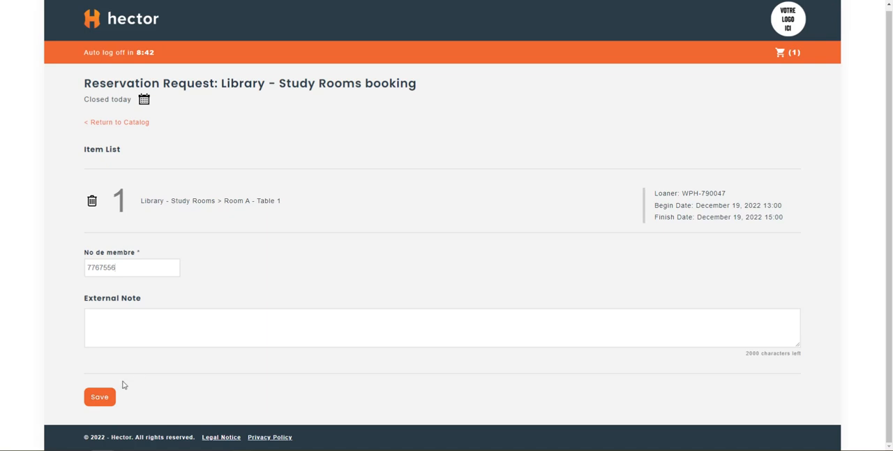
pyautogui.click(102, 397)
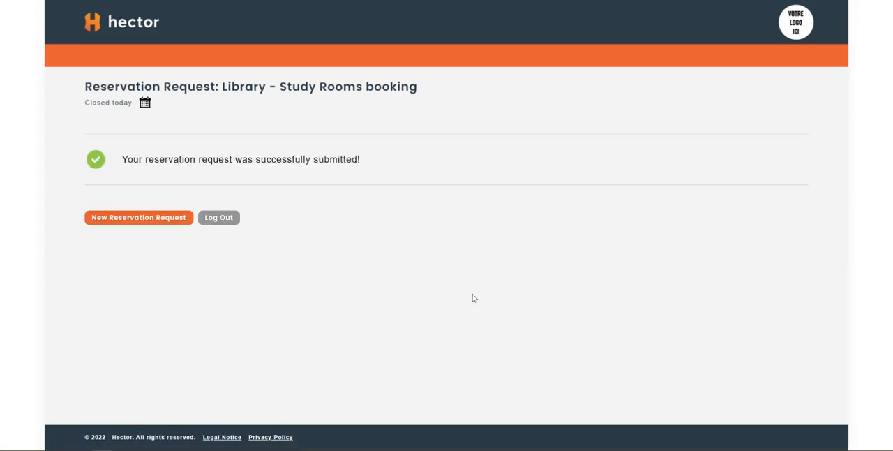